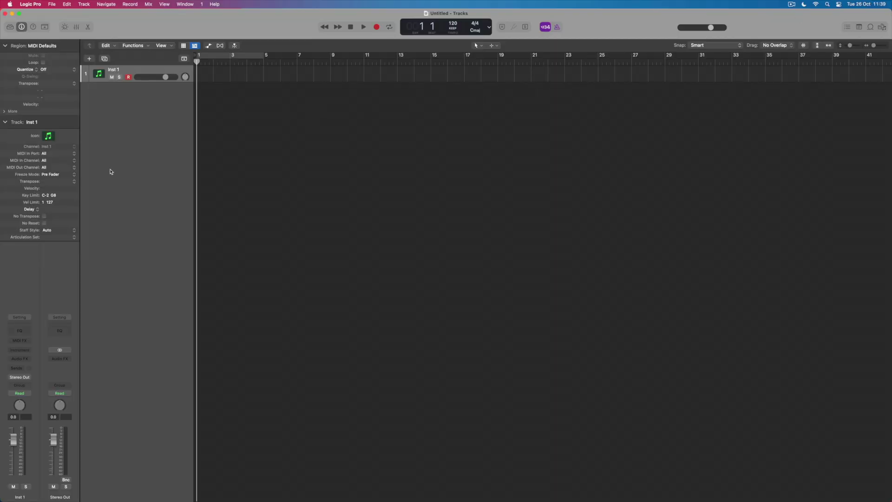
click(28, 351)
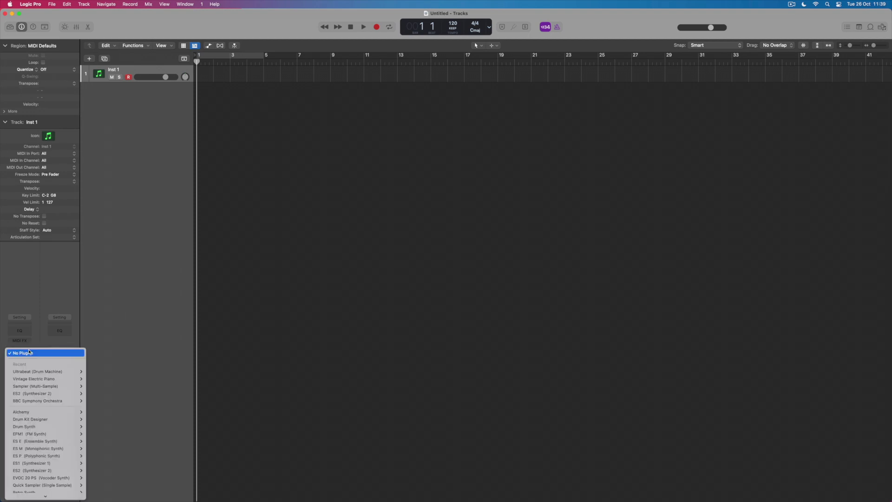
mouse_move(38, 494)
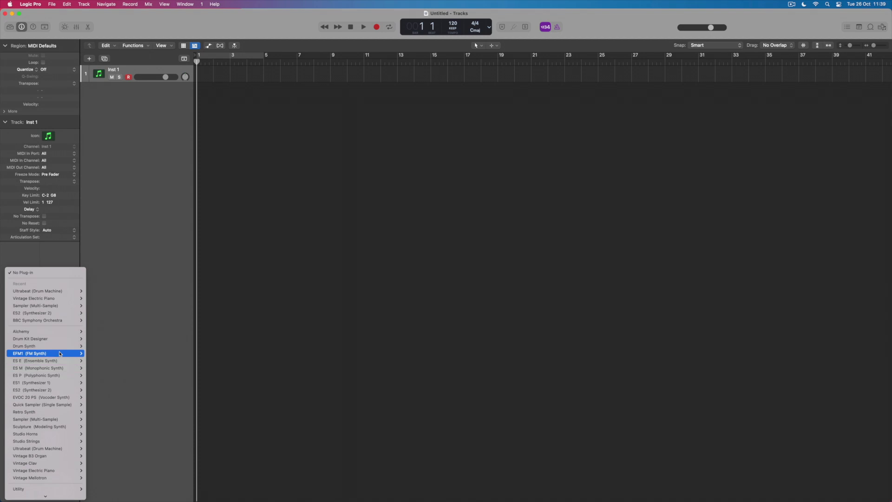
mouse_move(65, 419)
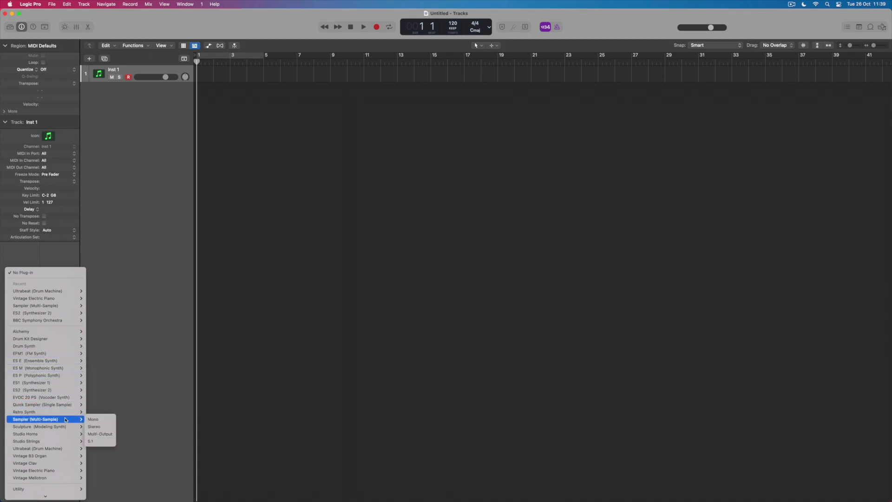
Step: Dismiss the instrument list and show the Library's Electronic Drum Kit patches, such as 808 Flex
click(131, 306)
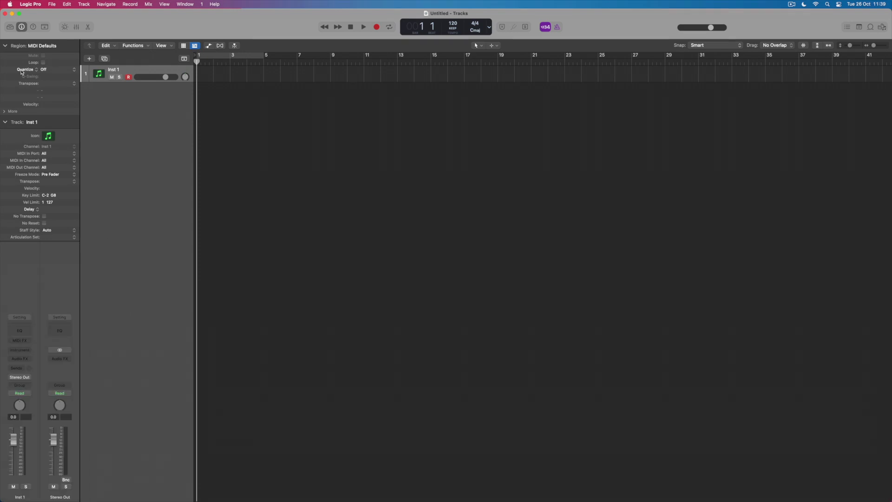
click(11, 27)
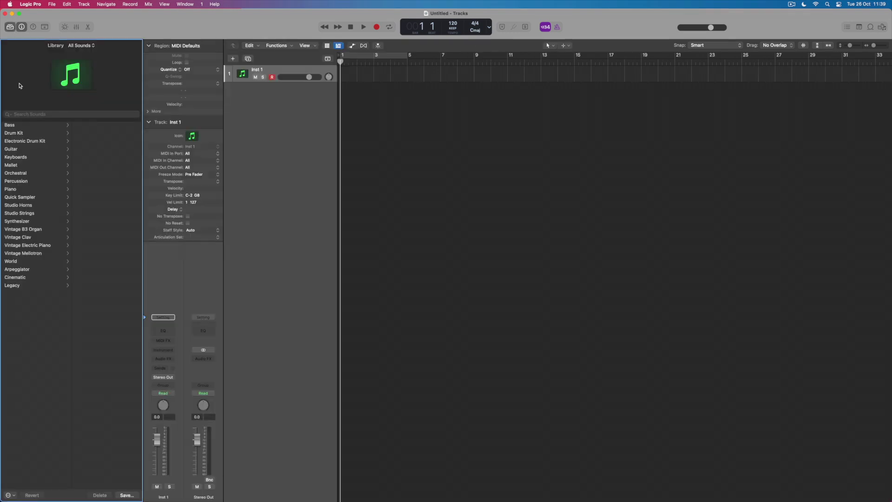
click(25, 142)
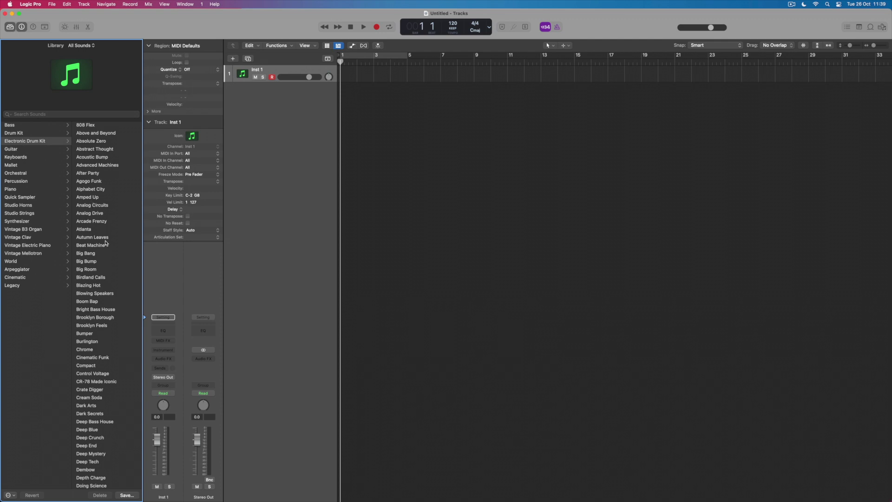
Step: Load the Birdland Calls patch from the Electronic Drum Kit list onto Inst 1
click(103, 277)
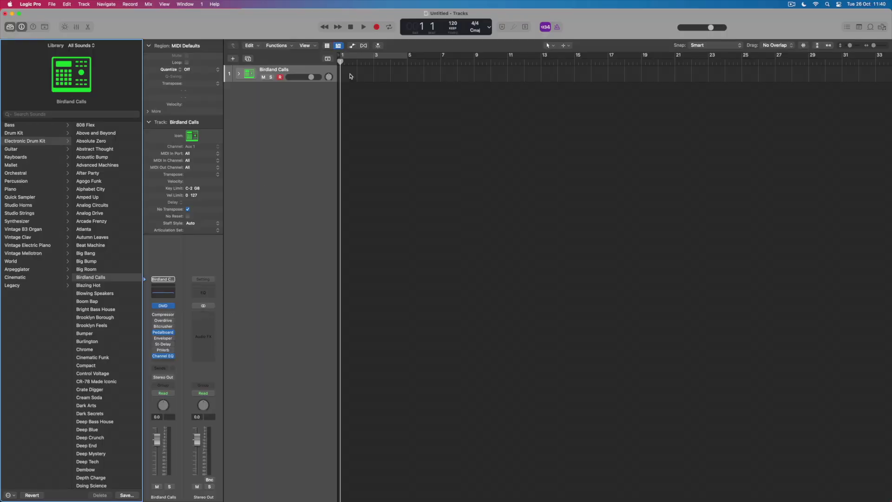
Step: Create a Birdland Calls pattern region in the empty track area at bar 1
right_click(350, 77)
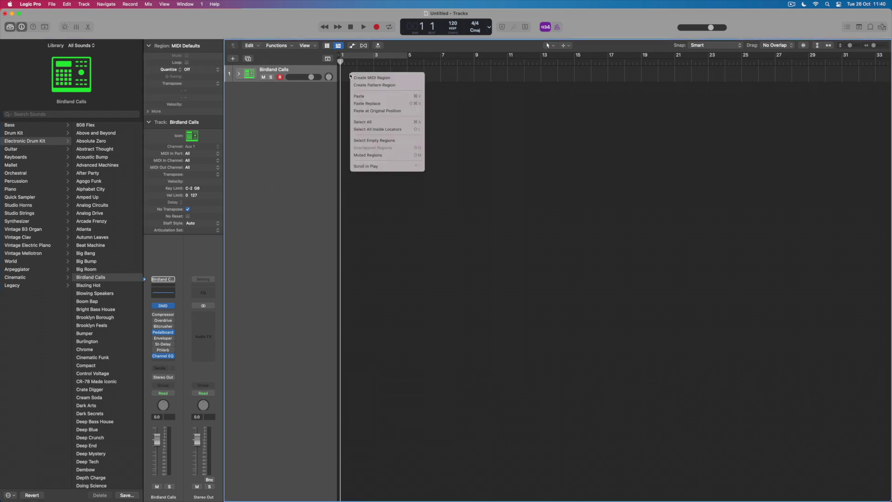
click(392, 85)
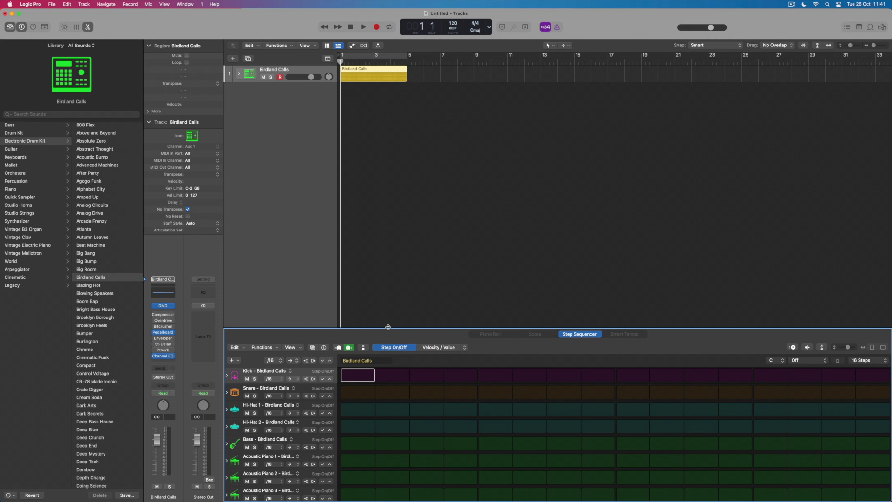
Step: Enlarge the Step Sequencer to show all kit rows, then play and stop the empty pattern
drag(388, 327, 380, 175)
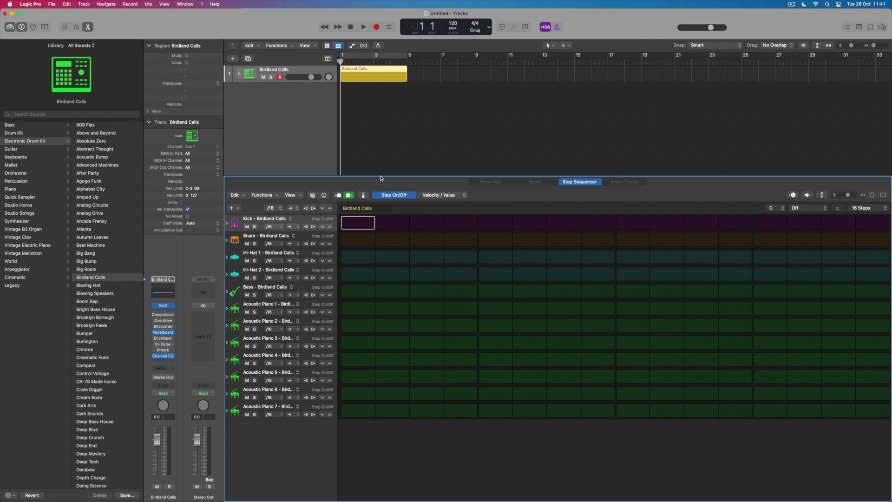
key(space)
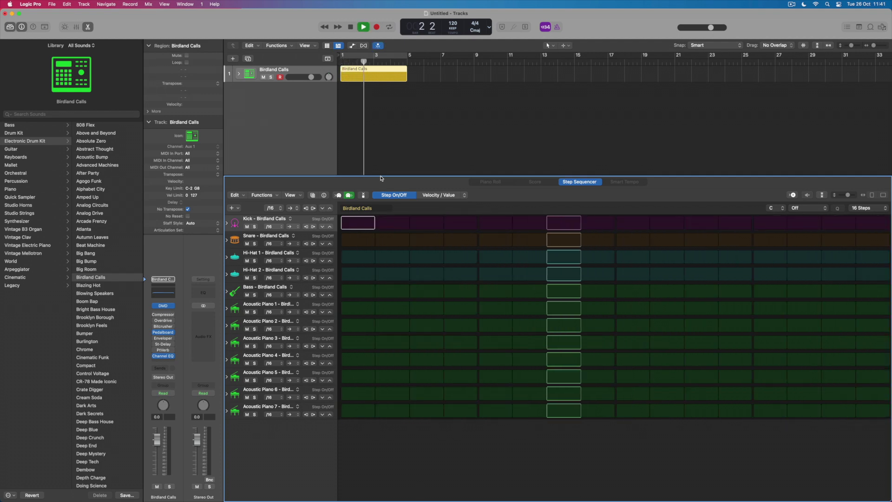
key(space)
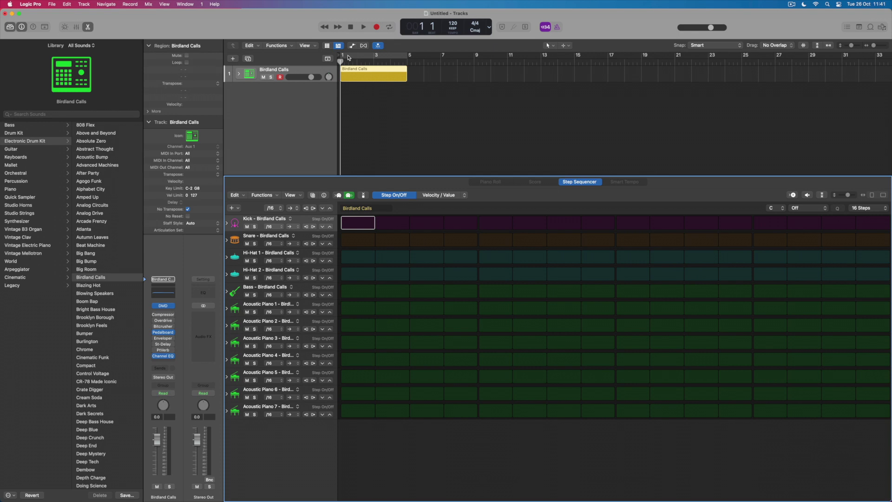
Step: Cycle bars 1 to 5, turn on kick step 1 and start playback
drag(345, 57, 412, 65)
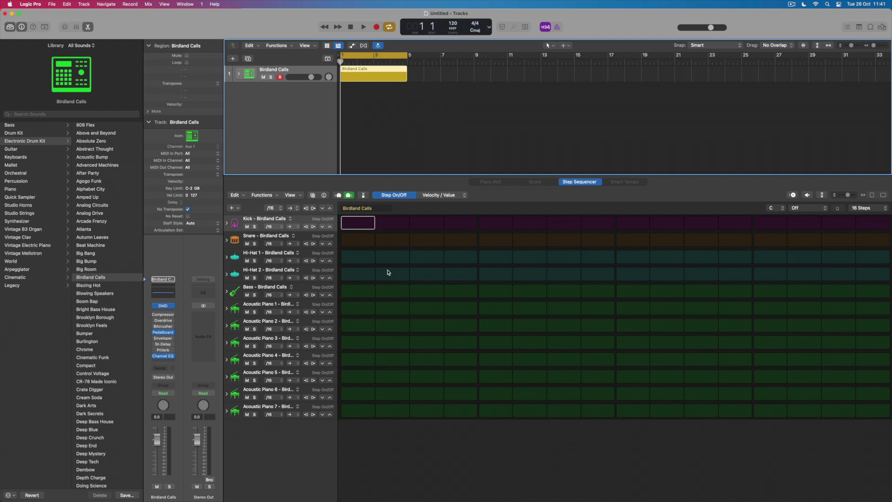
click(358, 224)
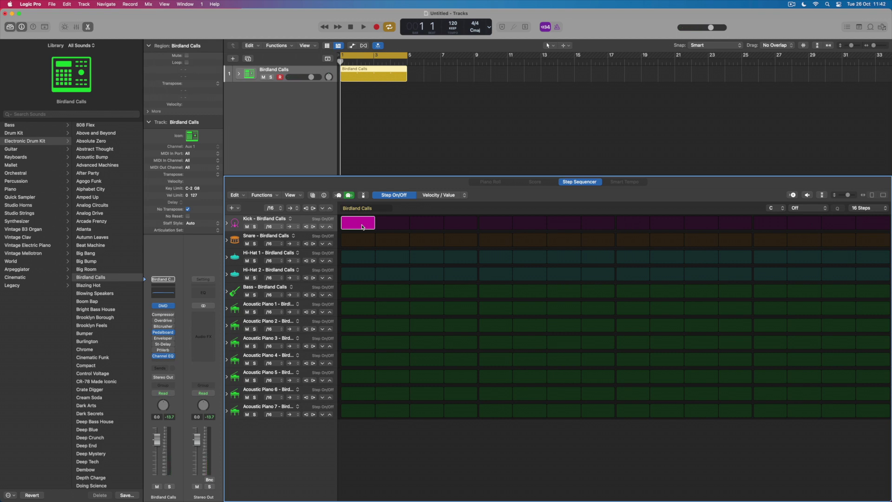
key(space)
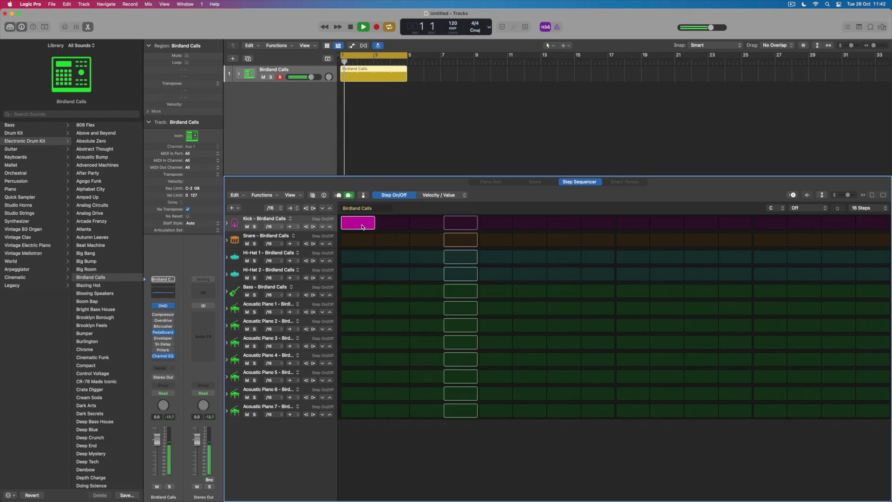
Step: Add kicks on steps 4, 6 and 13 and snares on 5 and 12, then stop
click(466, 225)
click(488, 240)
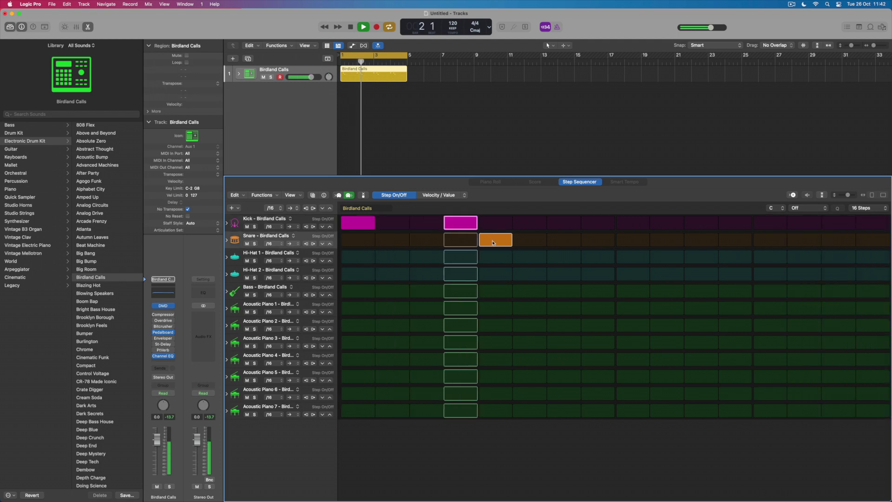
click(530, 228)
click(734, 240)
click(759, 224)
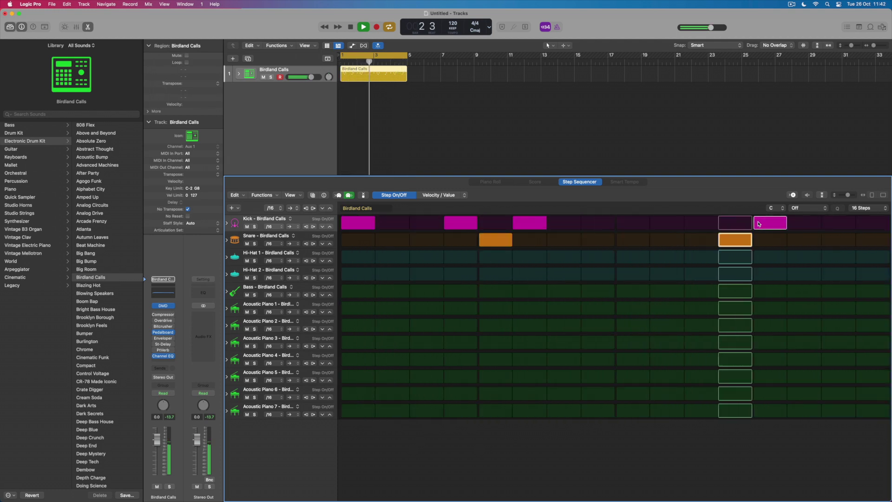
key(space)
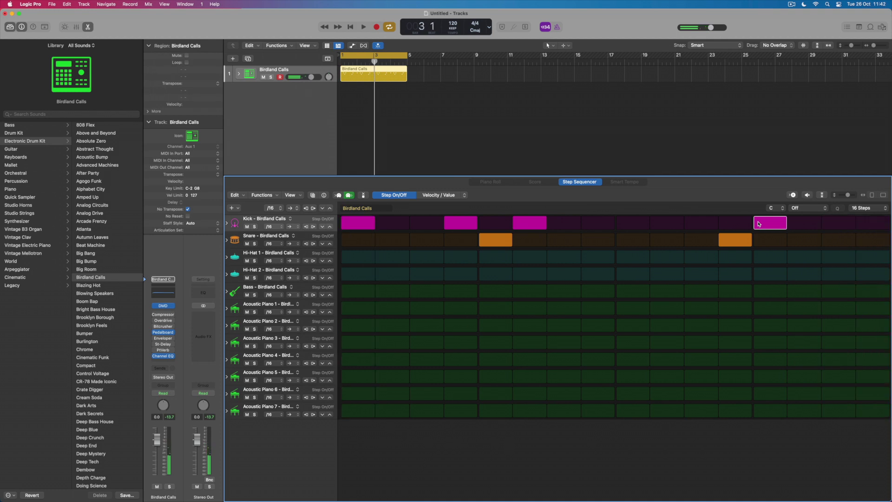
Step: Lower the tempo to 92, move the last kick from step 13 to 12, clear snare step 12, and replay
drag(455, 24, 452, 27)
click(764, 225)
click(733, 223)
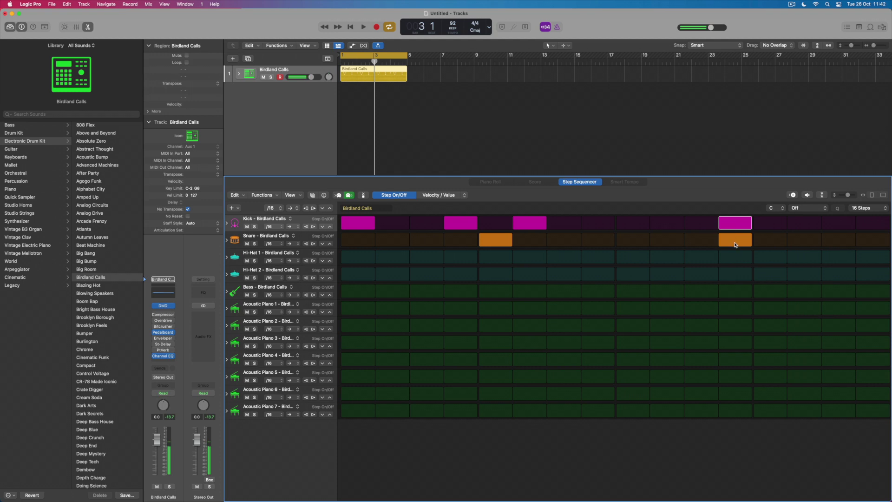
click(734, 241)
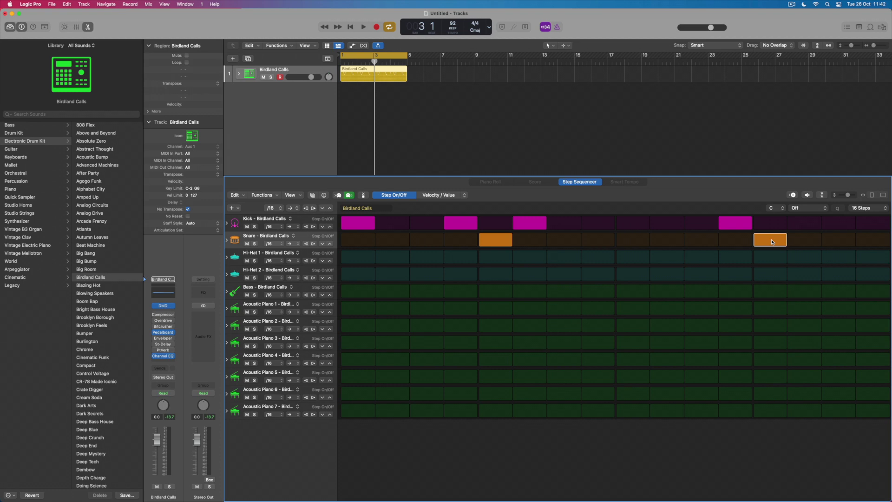
key(space)
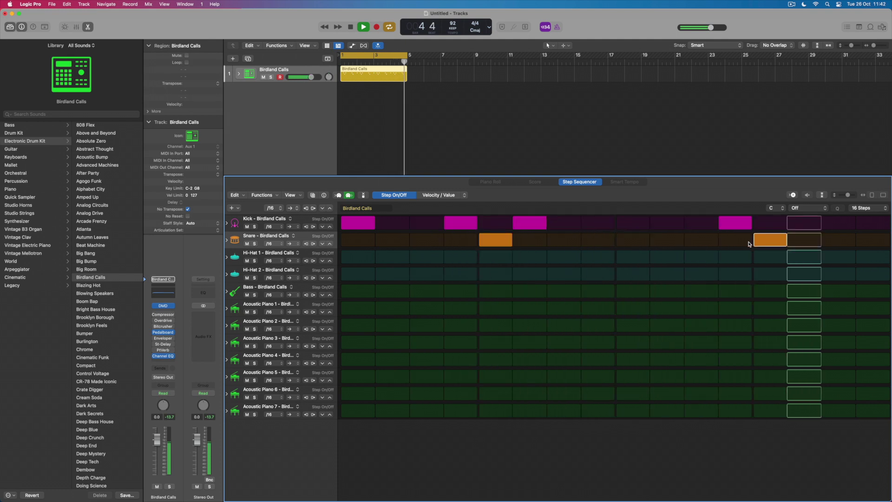
Step: Stop playback of the revised drum pattern
key(space)
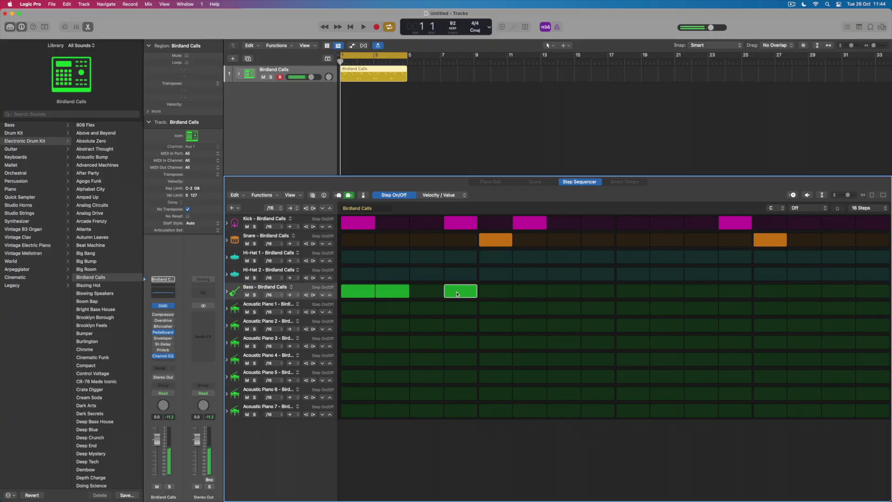
Step: Audition the bass line, keeping step 7 on and steps 8 and 10 off
click(590, 292)
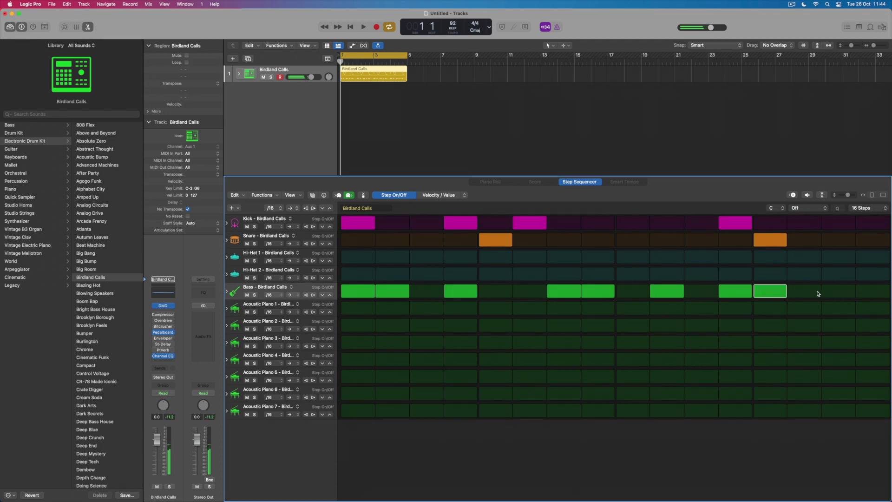
key(space)
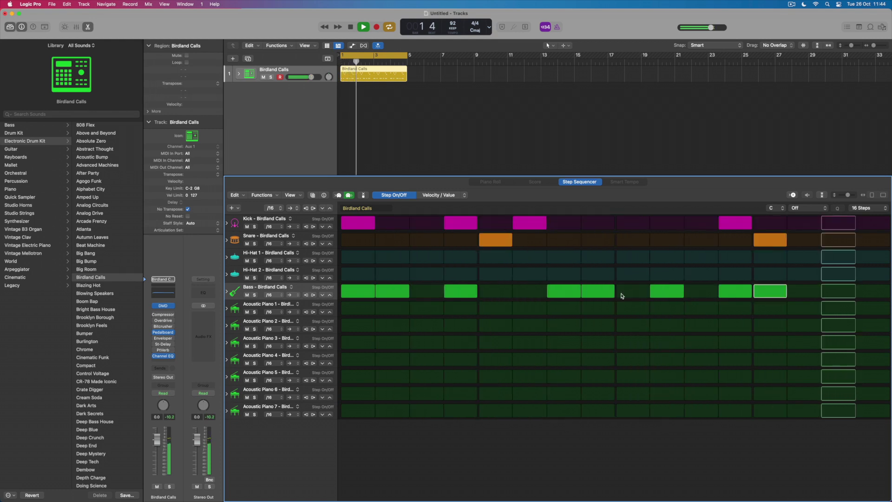
click(599, 293)
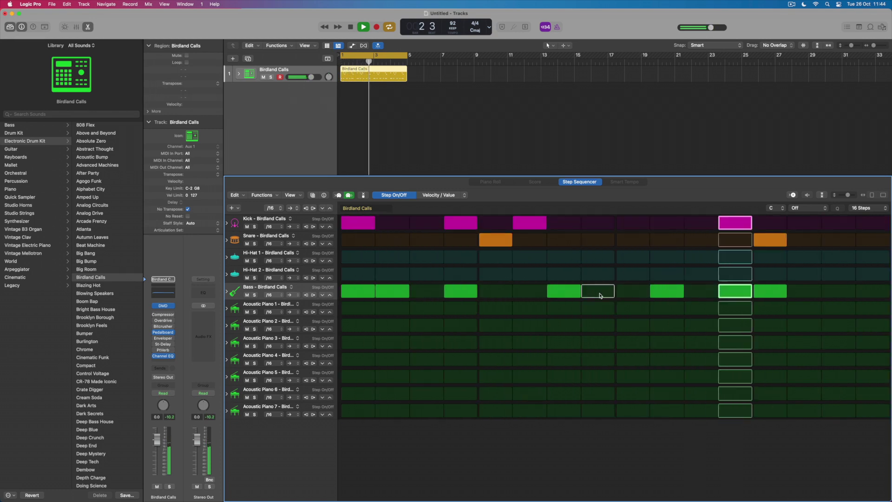
click(674, 292)
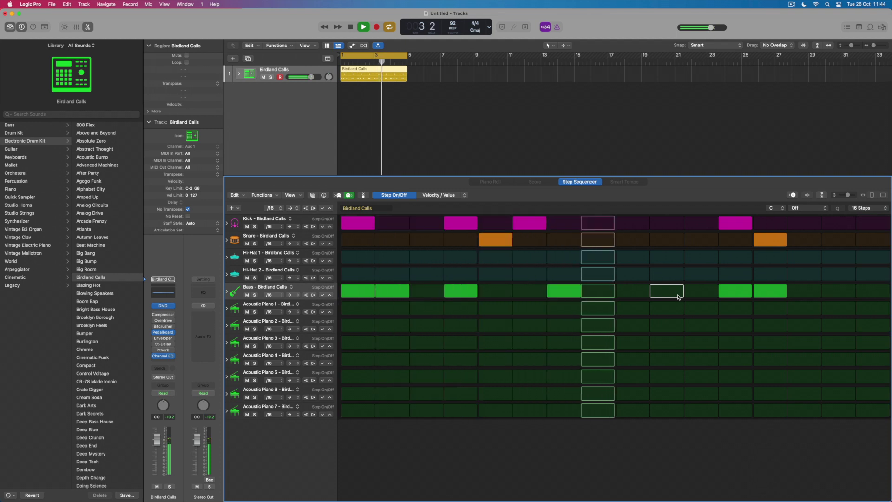
click(563, 292)
click(598, 291)
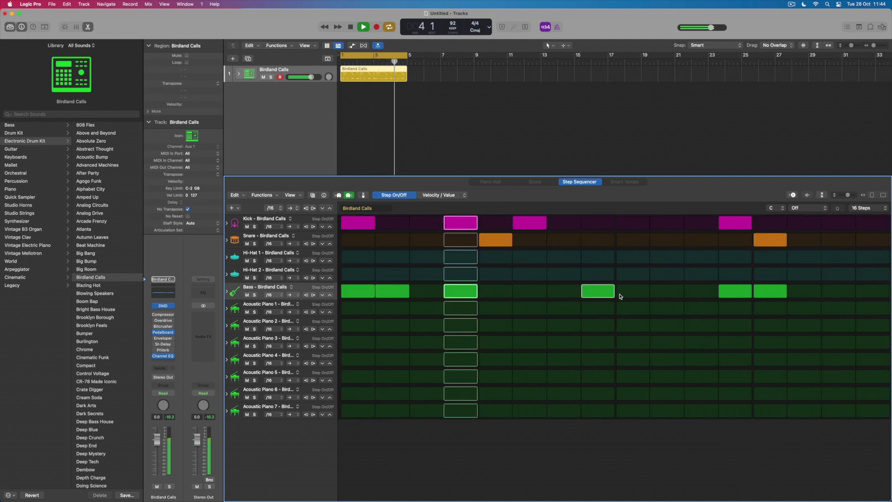
click(597, 293)
click(563, 291)
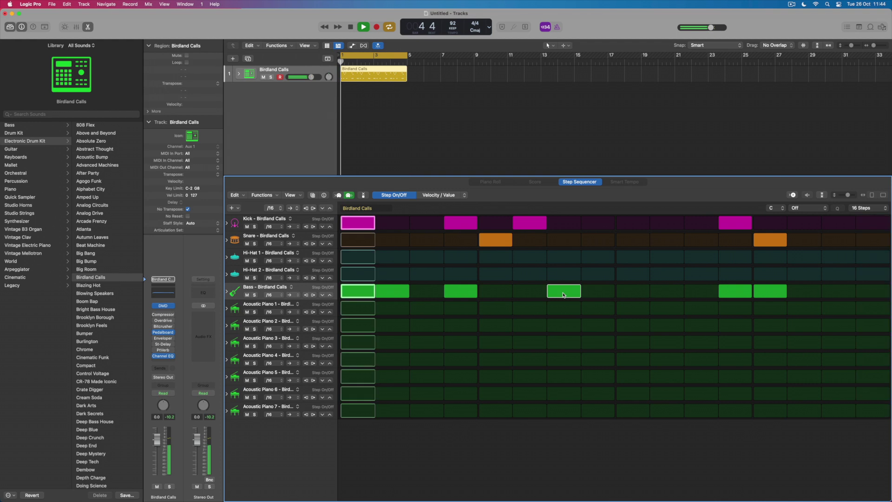
Step: Add piano notes on Acoustic Piano 1 step 1 and single notes on Acoustic Piano 2, 4 and 5
click(361, 309)
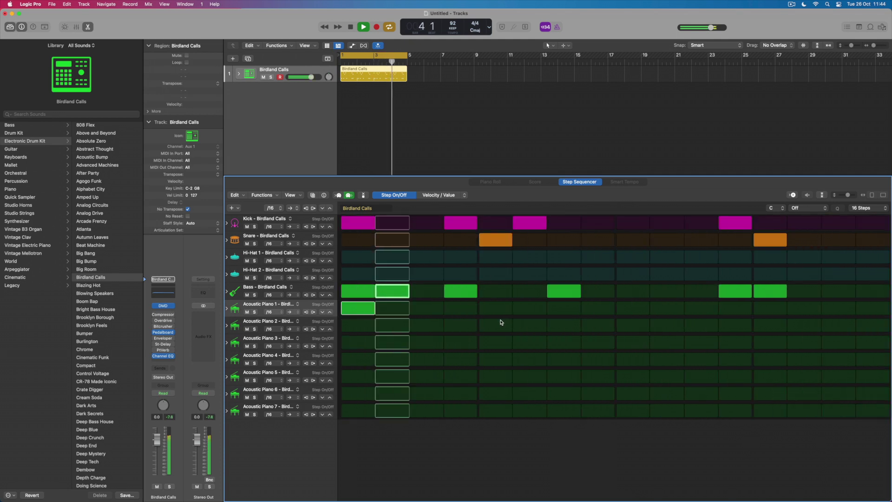
click(694, 329)
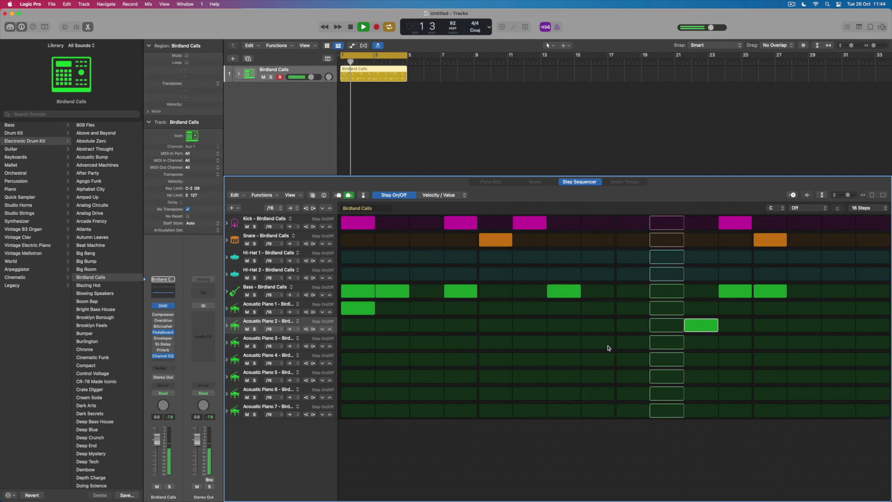
click(632, 360)
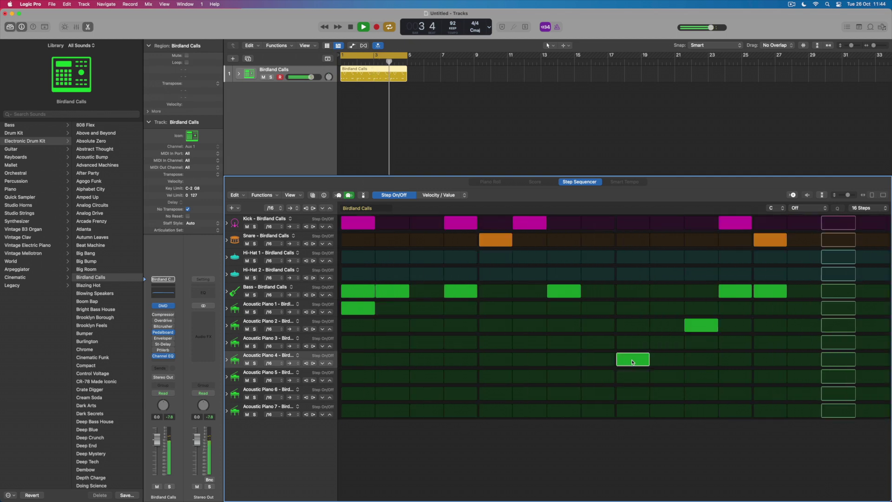
click(833, 378)
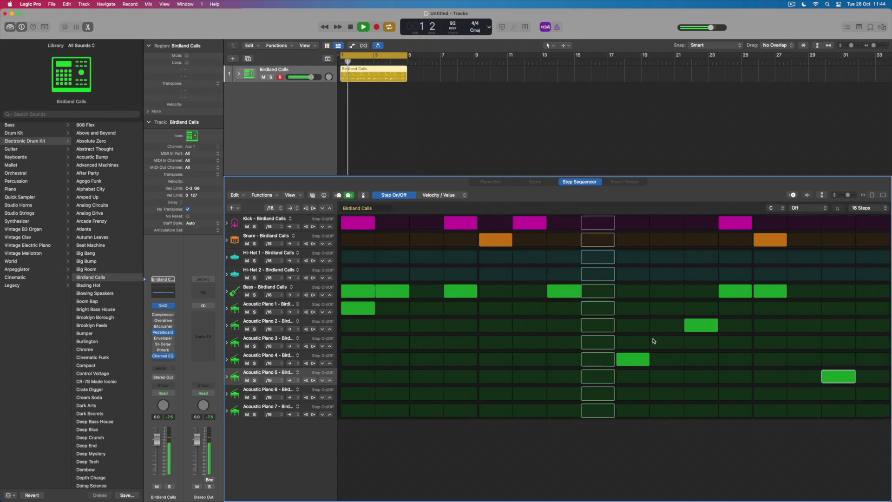
Step: Put Hi-Hat 1 hits on steps 1, 5 and 9
click(364, 263)
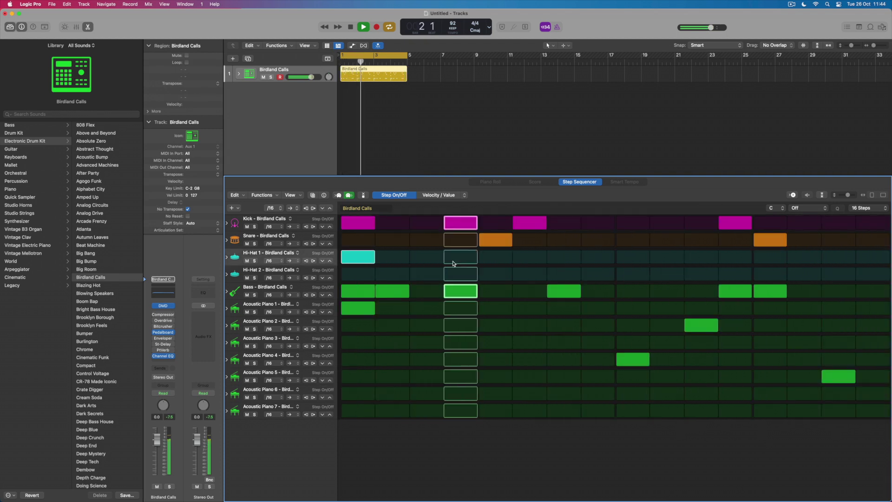
click(492, 260)
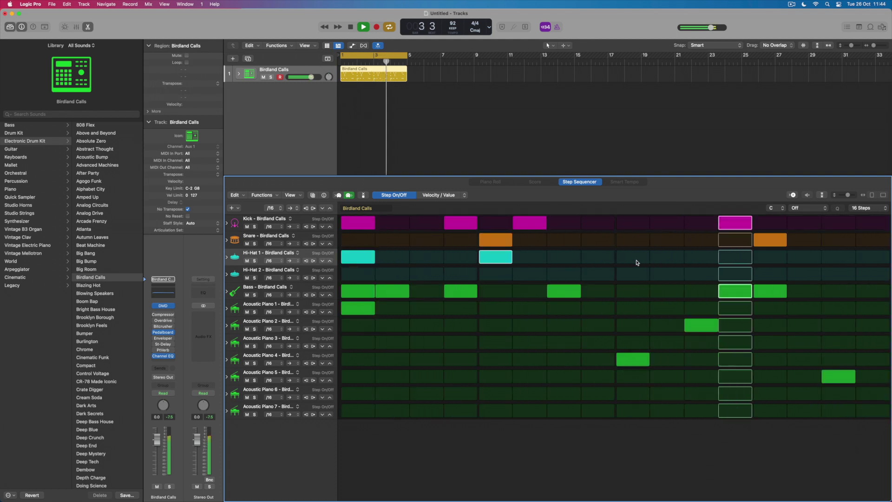
click(636, 260)
Step: Add the Hi-Hat 1 hit on step 13 to complete every-fourth-step hats
click(762, 258)
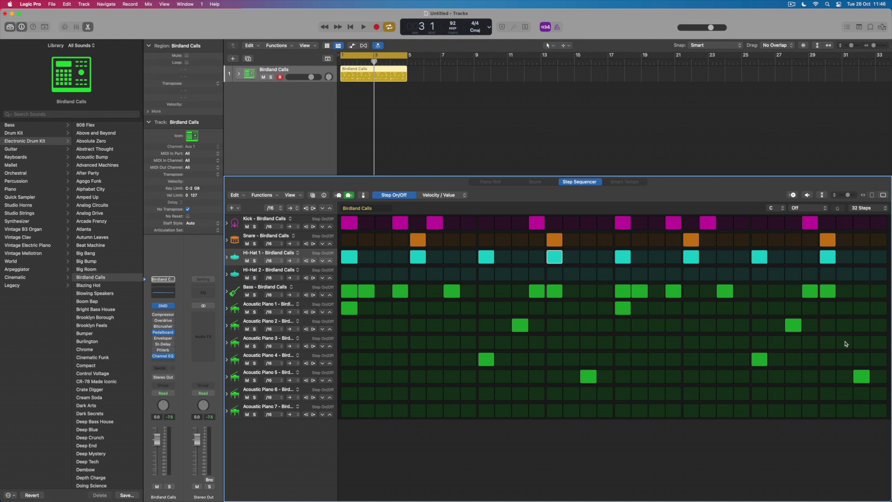
Step: Add a final-step snare and a step-31 Hi-Hat 2 hit, and shift a late bass note one step later
click(845, 342)
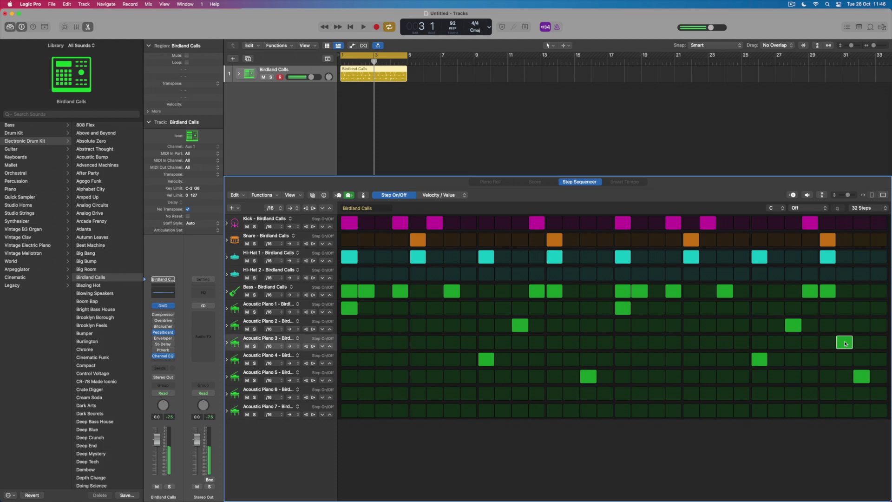
click(878, 240)
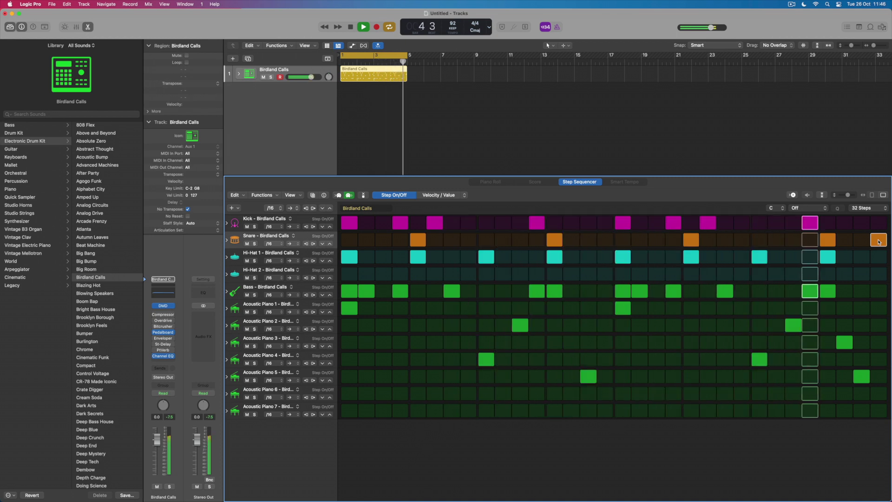
click(844, 342)
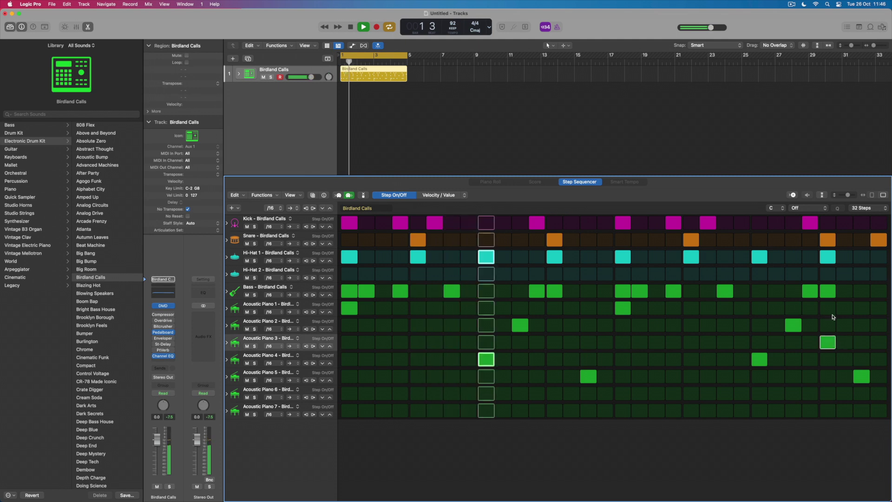
drag(828, 291, 842, 293)
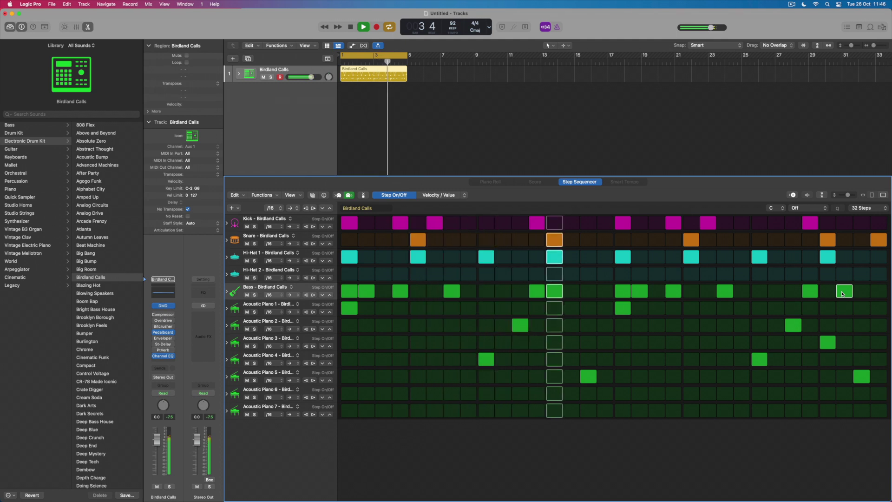
click(862, 274)
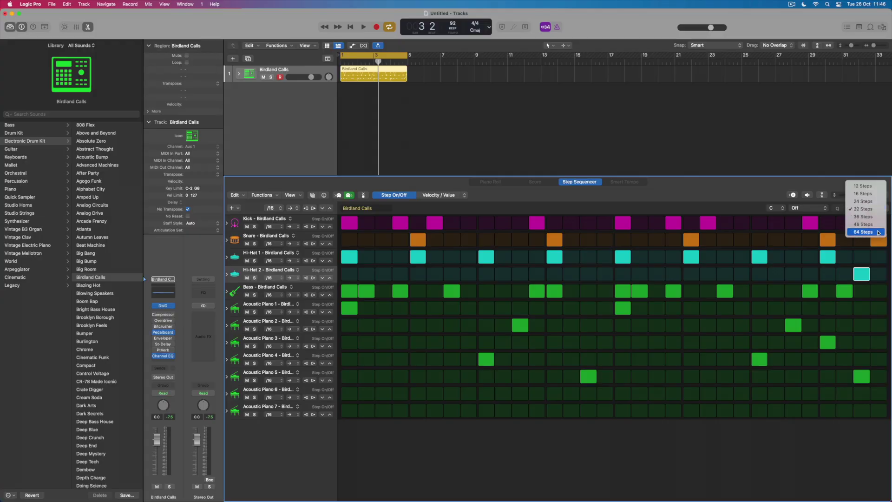
Step: Lengthen the pattern to 64 steps and switch off the final snare and Hi-Hat 2 hits
click(877, 233)
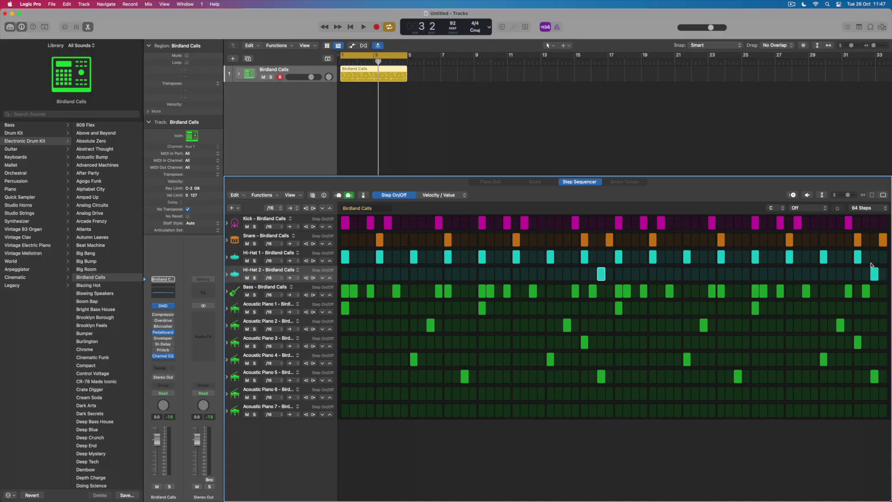
drag(858, 245, 856, 255)
click(883, 240)
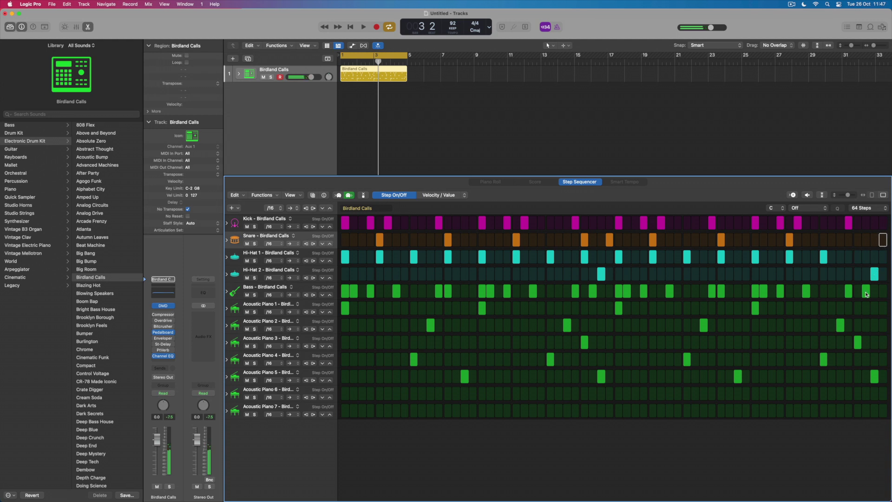
click(874, 274)
Step: Audition an Acoustic Piano 6 note on the last step, then replace it with a late Acoustic Piano 7 note
click(884, 393)
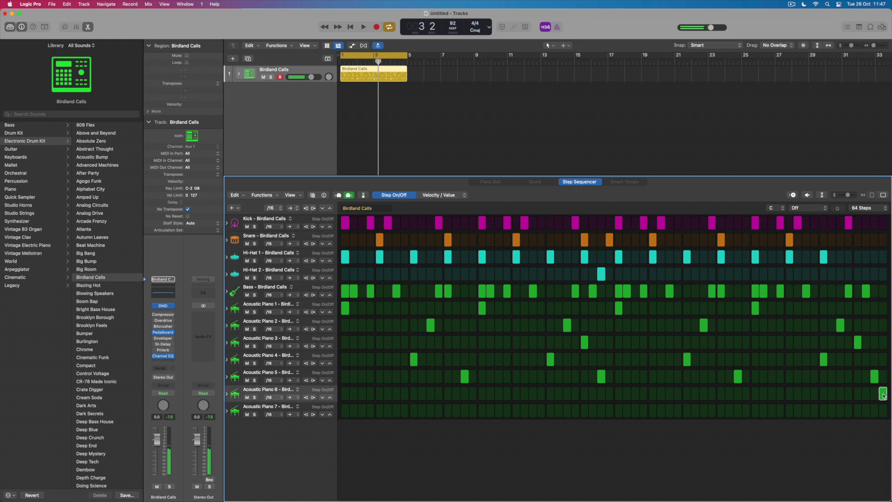
key(space)
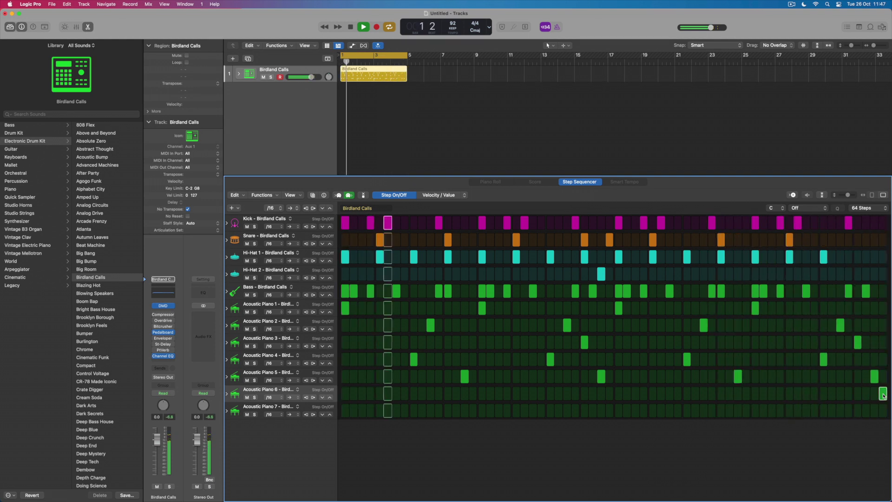
click(883, 393)
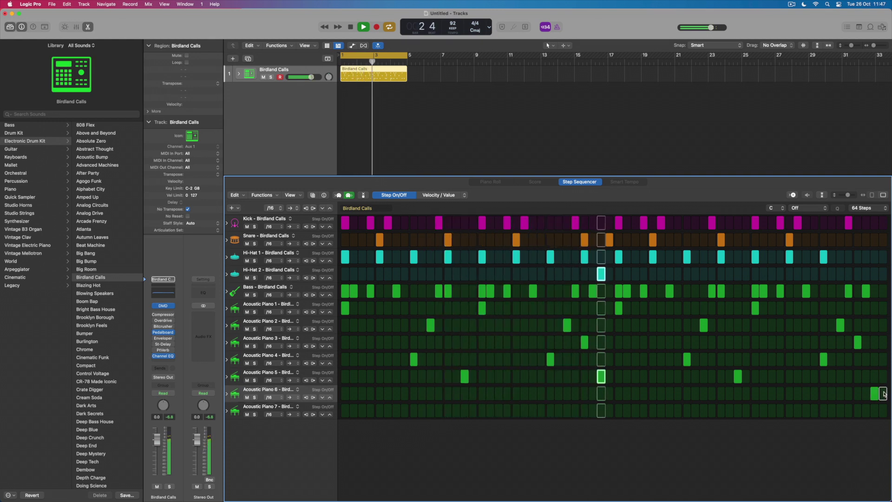
click(858, 410)
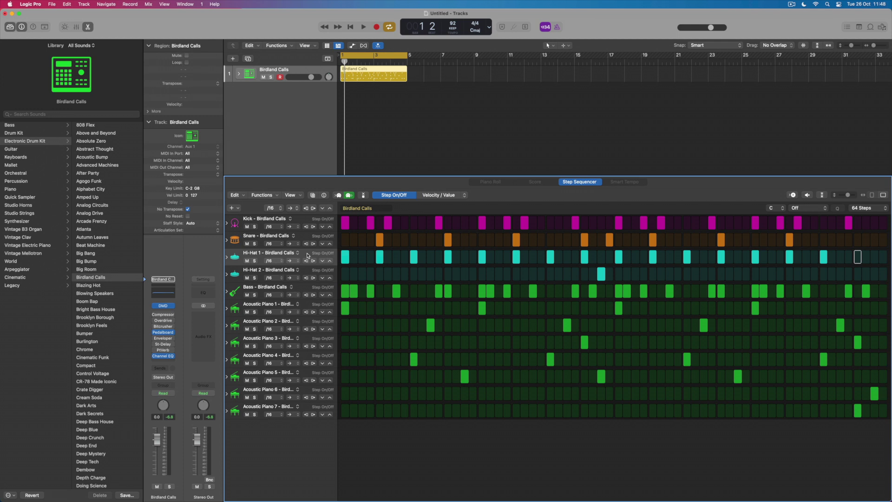
Step: Empty the Hi-Hat 1 row using Clear Row from its header menu
right_click(307, 255)
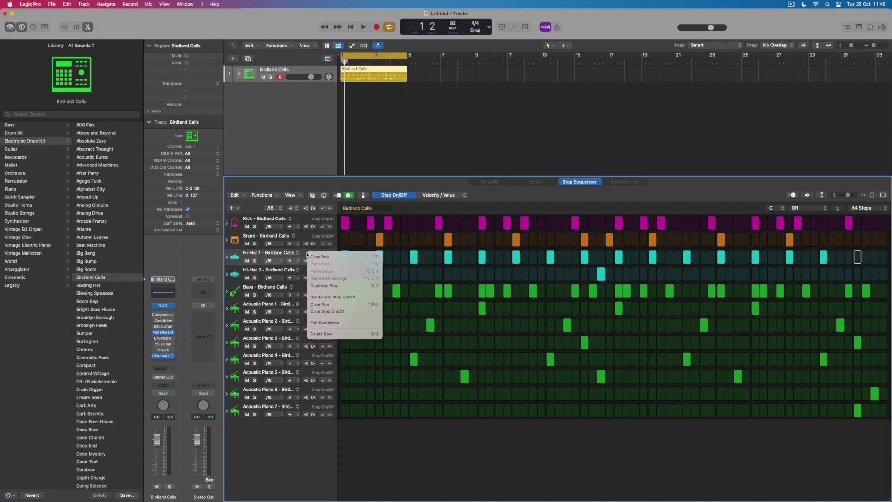
click(332, 304)
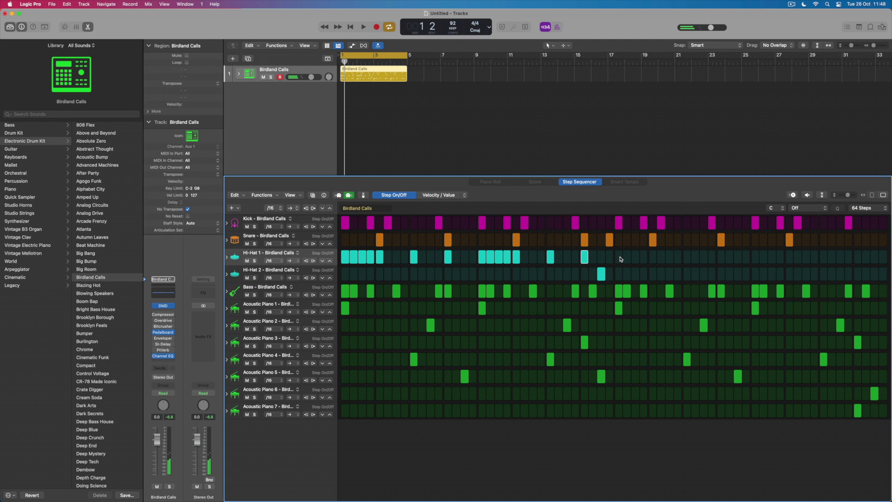
key(space)
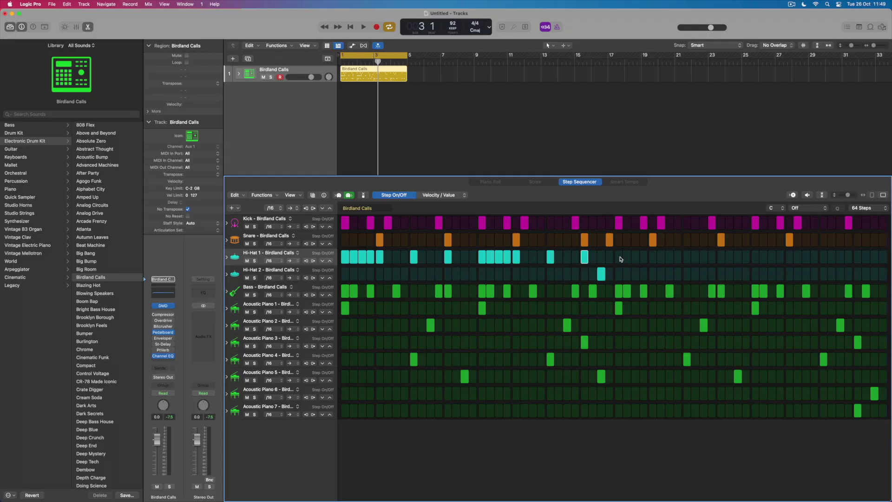
click(872, 209)
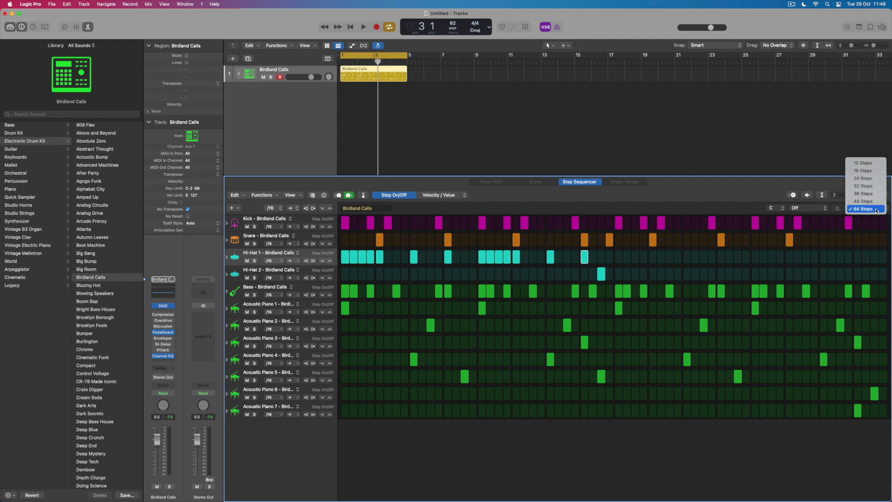
Step: Turn off Cycle and copy the Birdland Calls region to bar 5, then select the copy
click(876, 210)
click(397, 58)
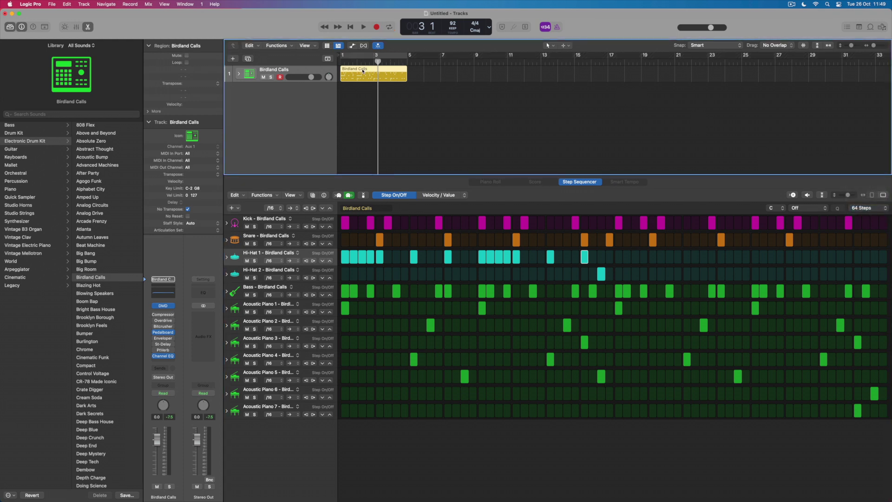
alt+drag(363, 71, 431, 73)
click(416, 92)
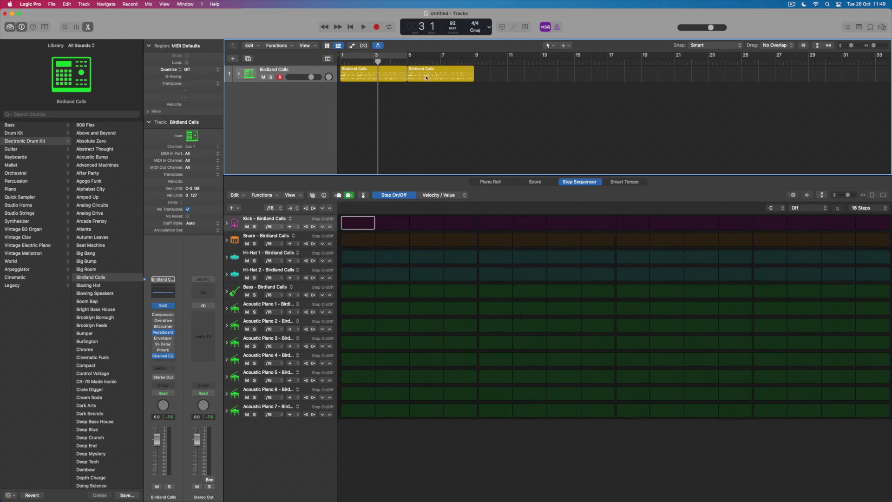
click(427, 77)
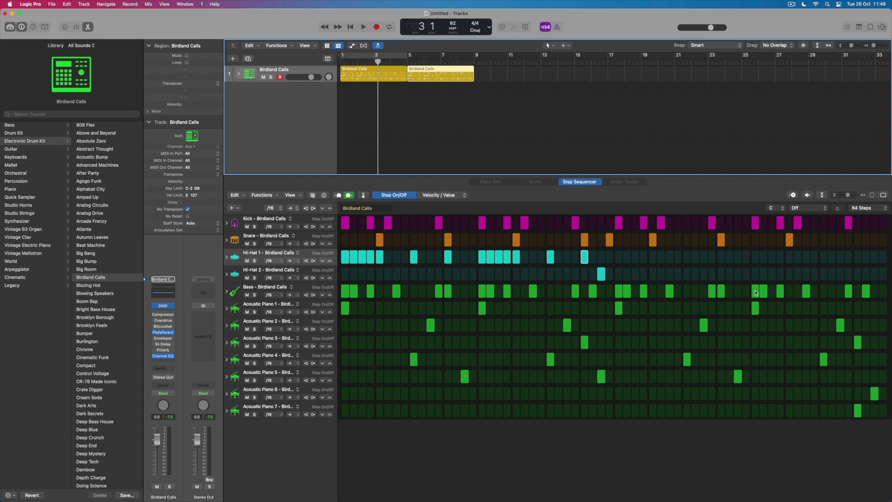
Step: In the copy, remove two bass steps and late Acoustic Piano 2, 3, 4, 6, 7 notes; add an Acoustic Piano 1 note
drag(756, 292, 768, 294)
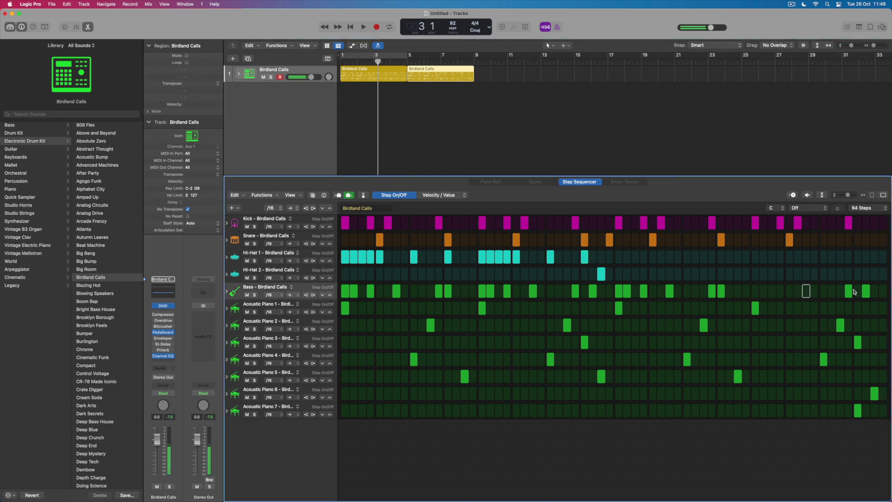
click(761, 309)
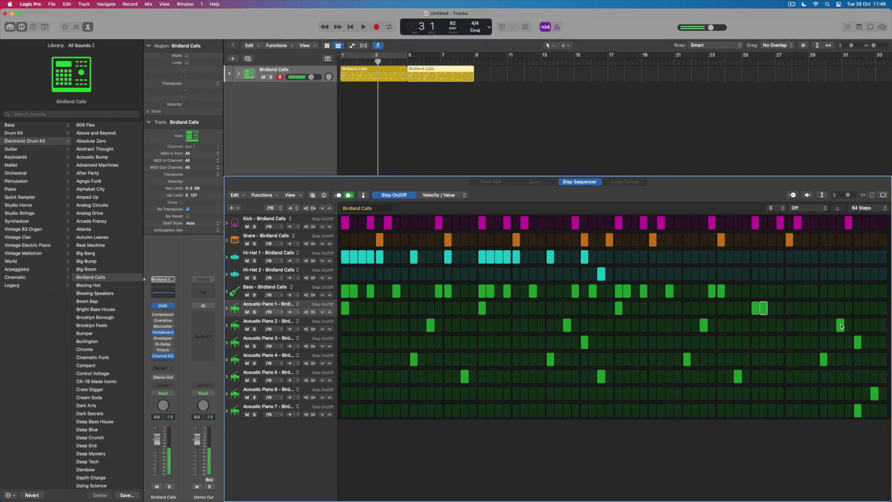
click(840, 325)
click(823, 360)
click(858, 343)
click(857, 410)
click(874, 394)
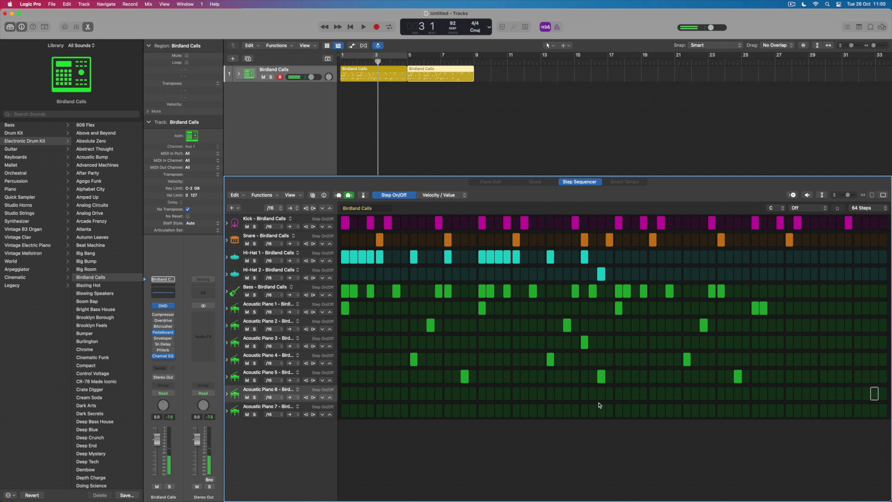